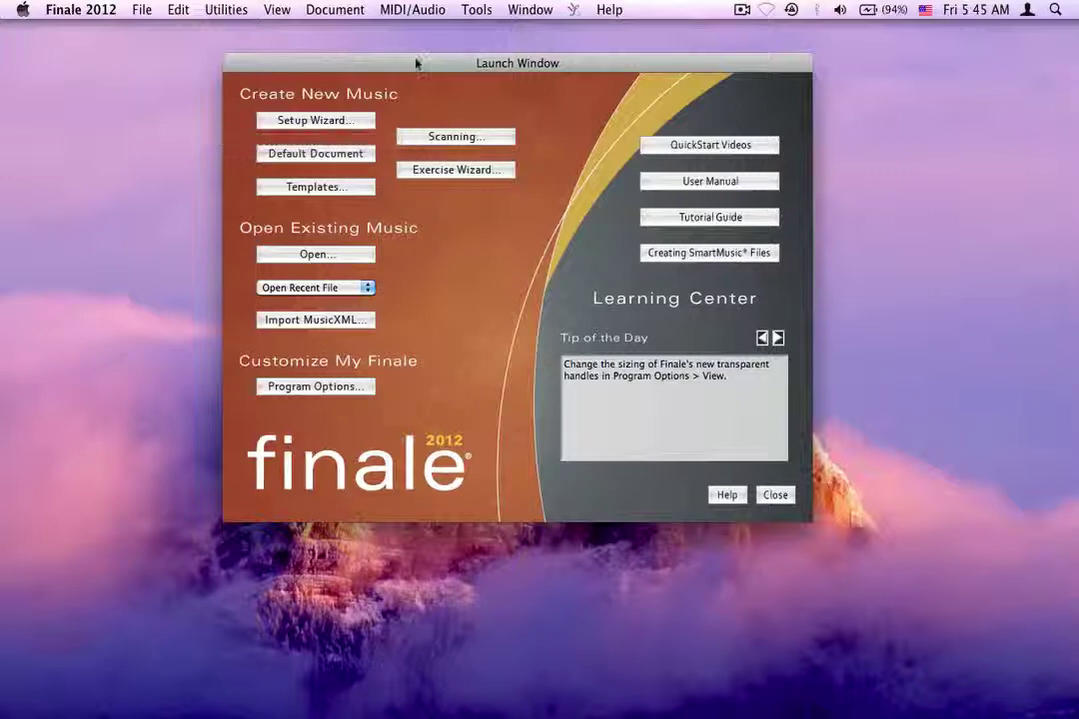
Step: Start a new score with the document Setup Wizard
drag(417, 63, 422, 85)
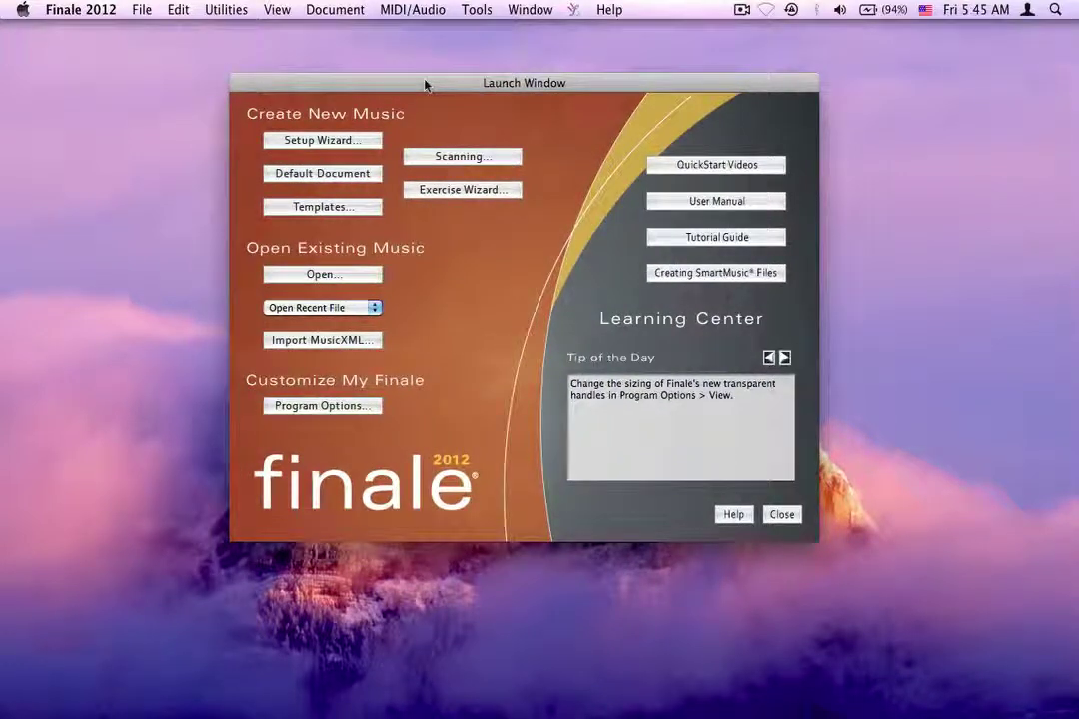
click(322, 142)
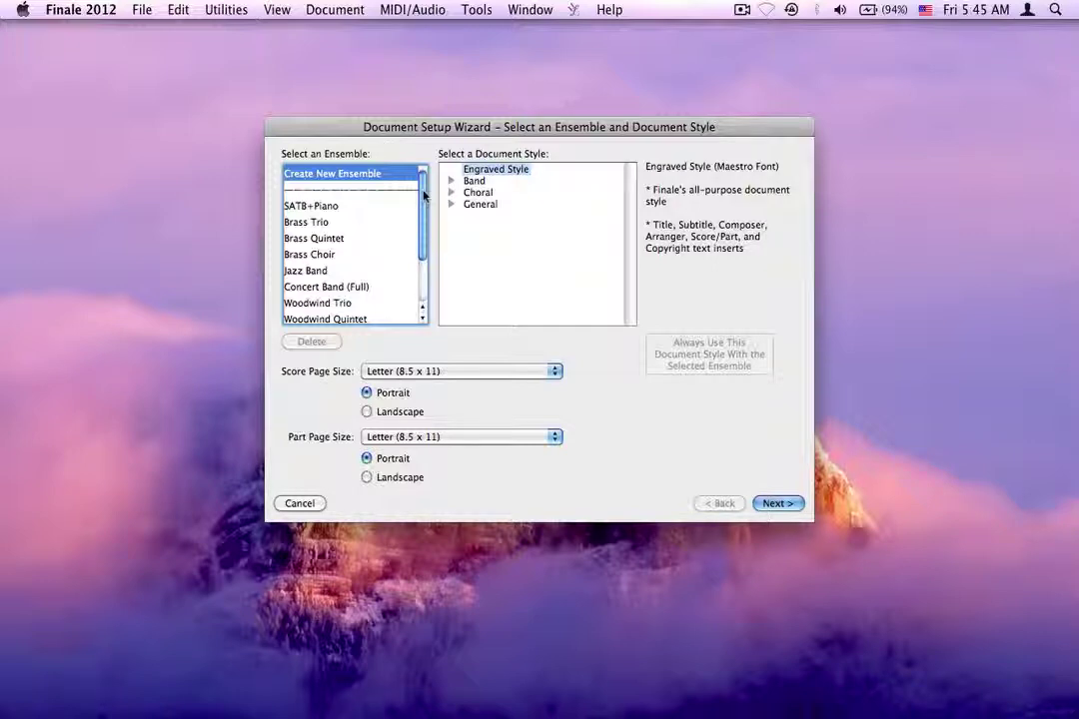
Step: Review the ensembles, document styles and score page sizes, and accept Create New Ensemble in Engraved Style on Letter portrait pages
drag(424, 203, 429, 150)
click(455, 204)
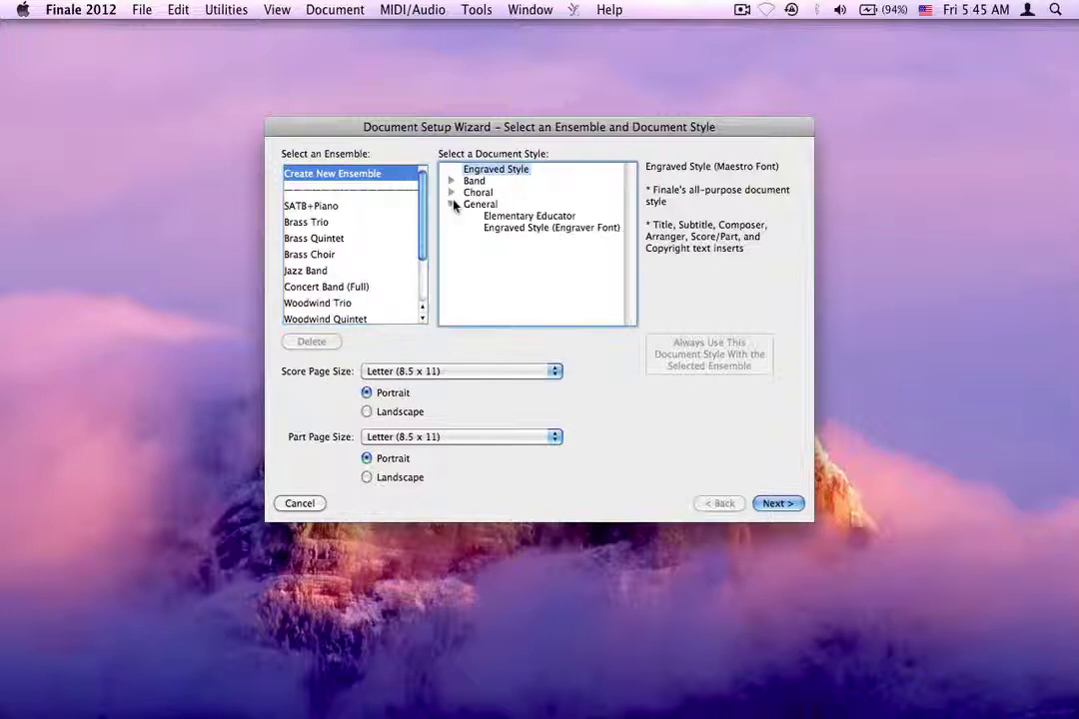
click(452, 204)
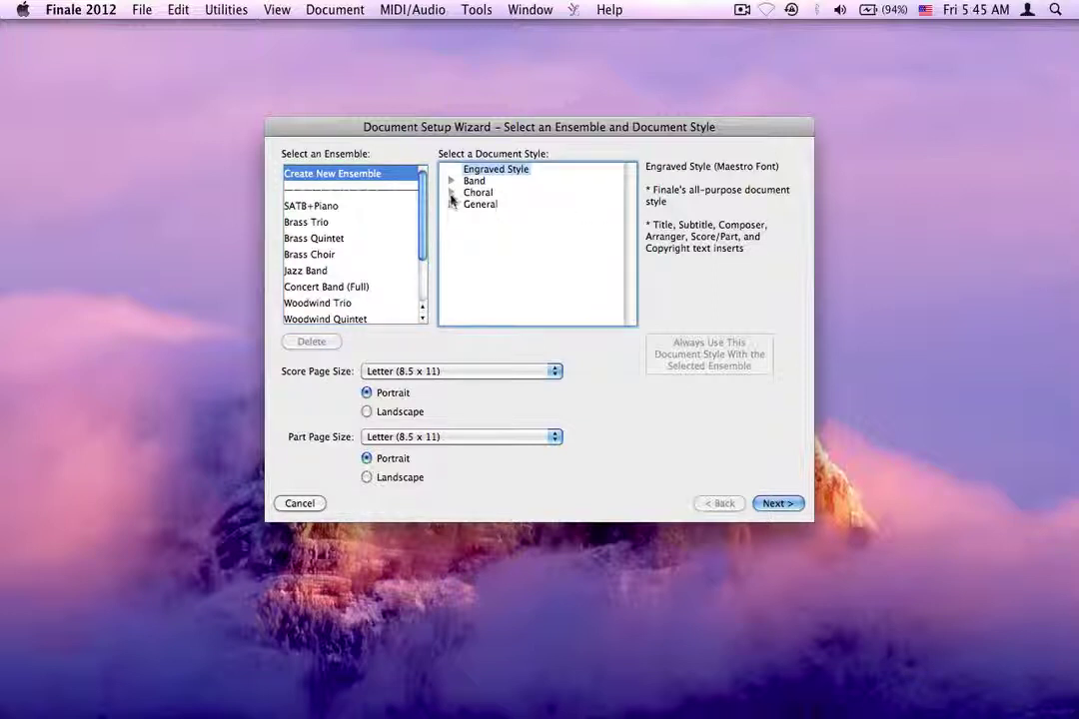
click(450, 193)
click(451, 193)
click(450, 181)
click(451, 181)
click(556, 371)
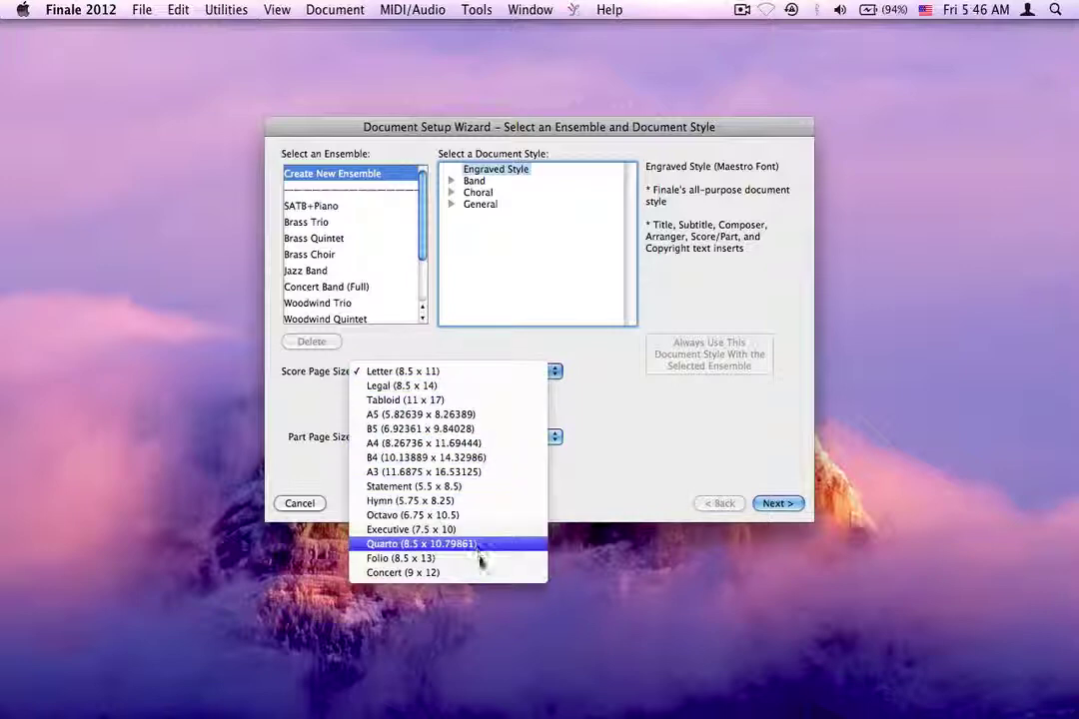
click(555, 372)
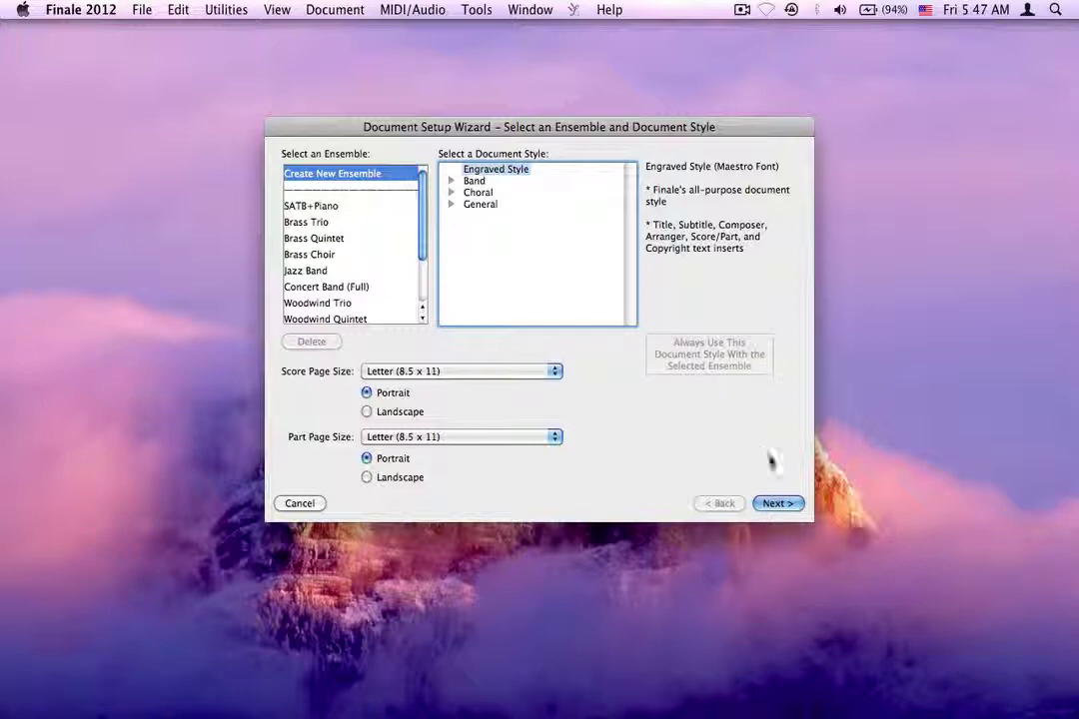
click(779, 504)
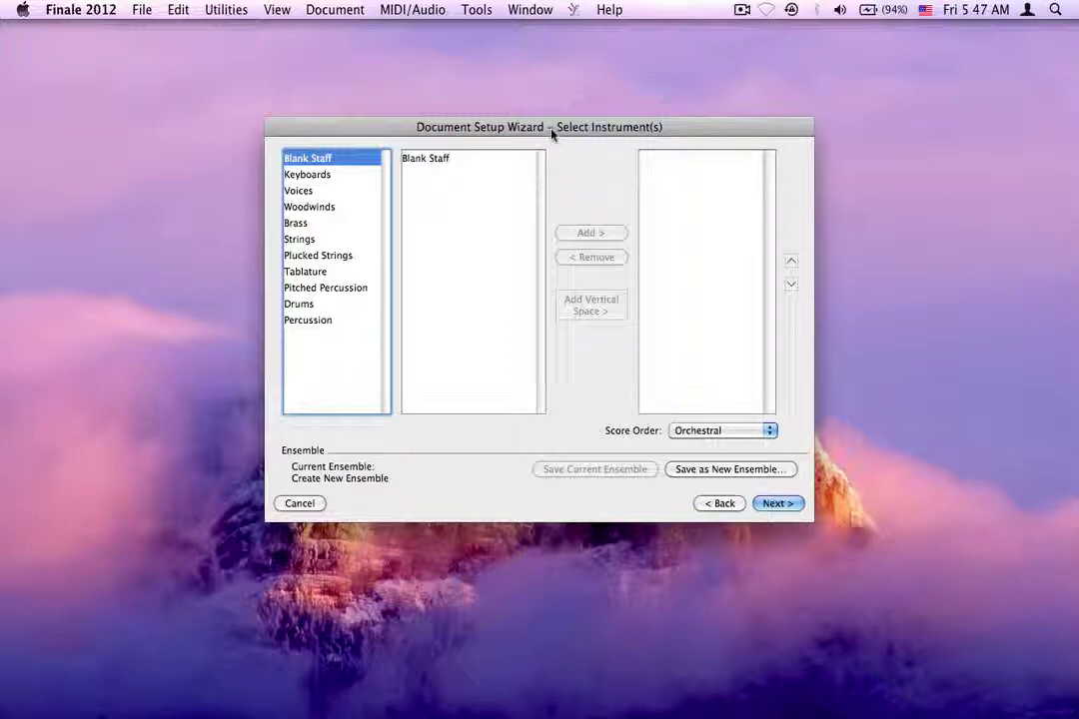
Step: Examine the instruments available in the Keyboards, Voices, Woodwinds, Brass and Strings families
click(313, 175)
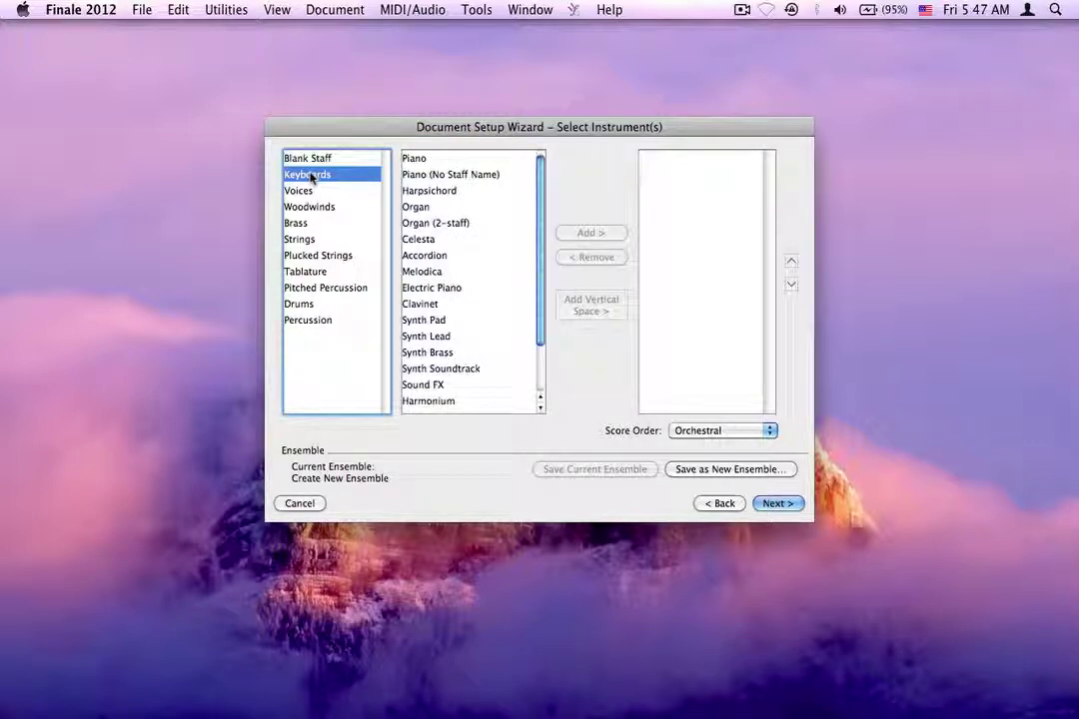
scroll(457, 250, down, 4)
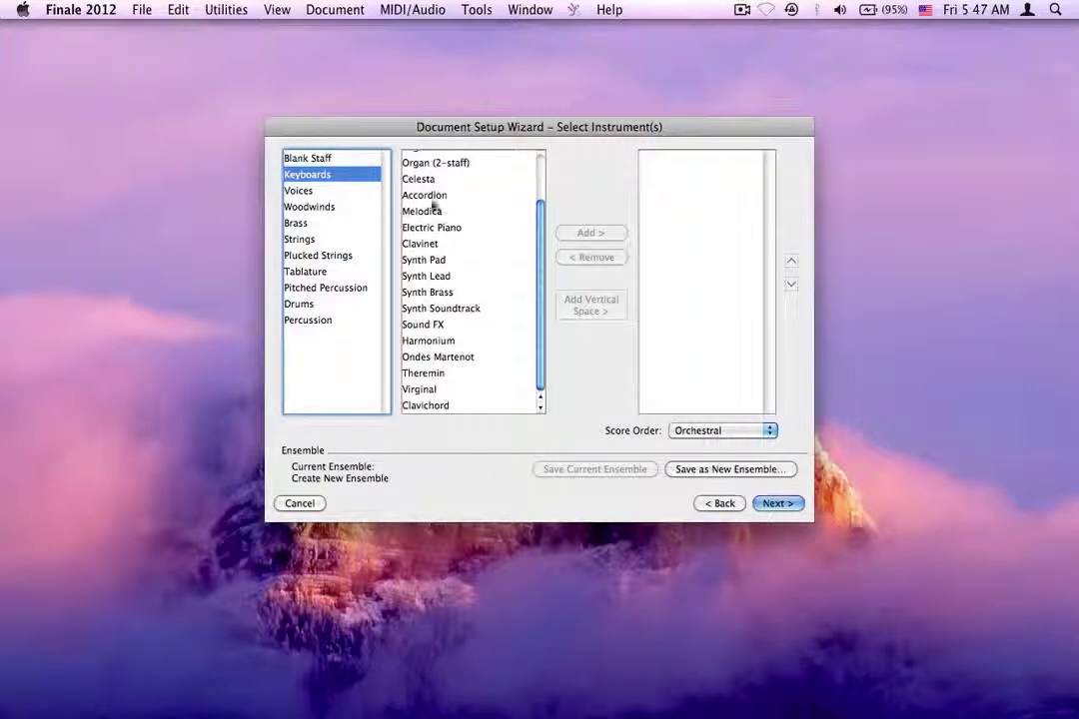
scroll(445, 252, up, 2)
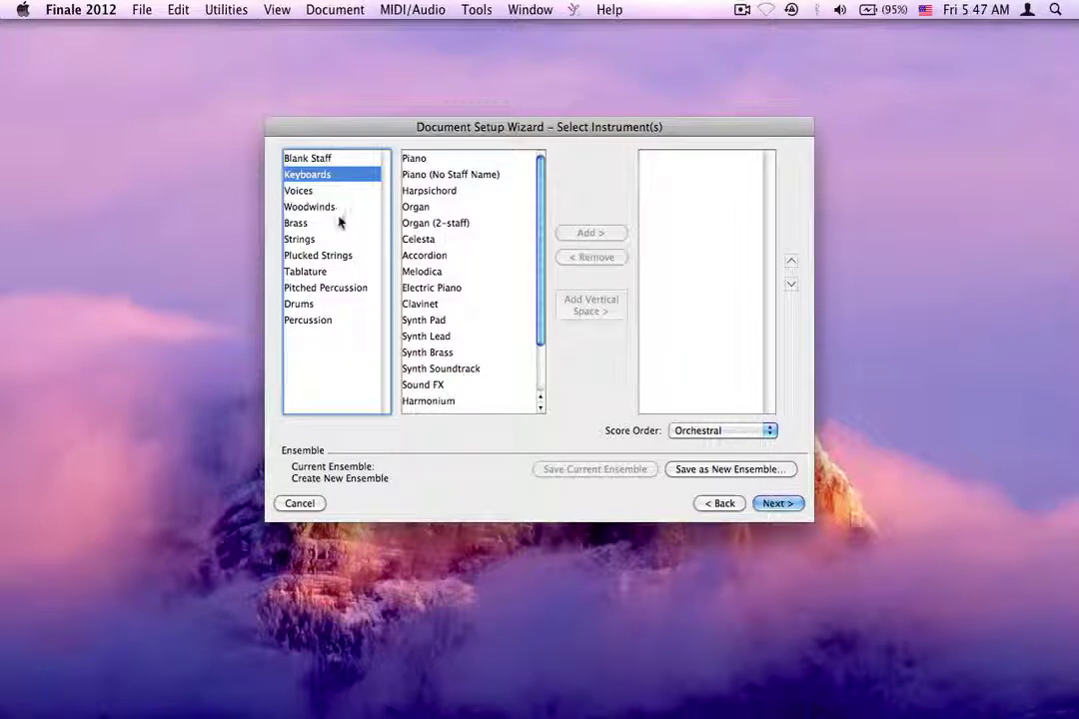
click(318, 191)
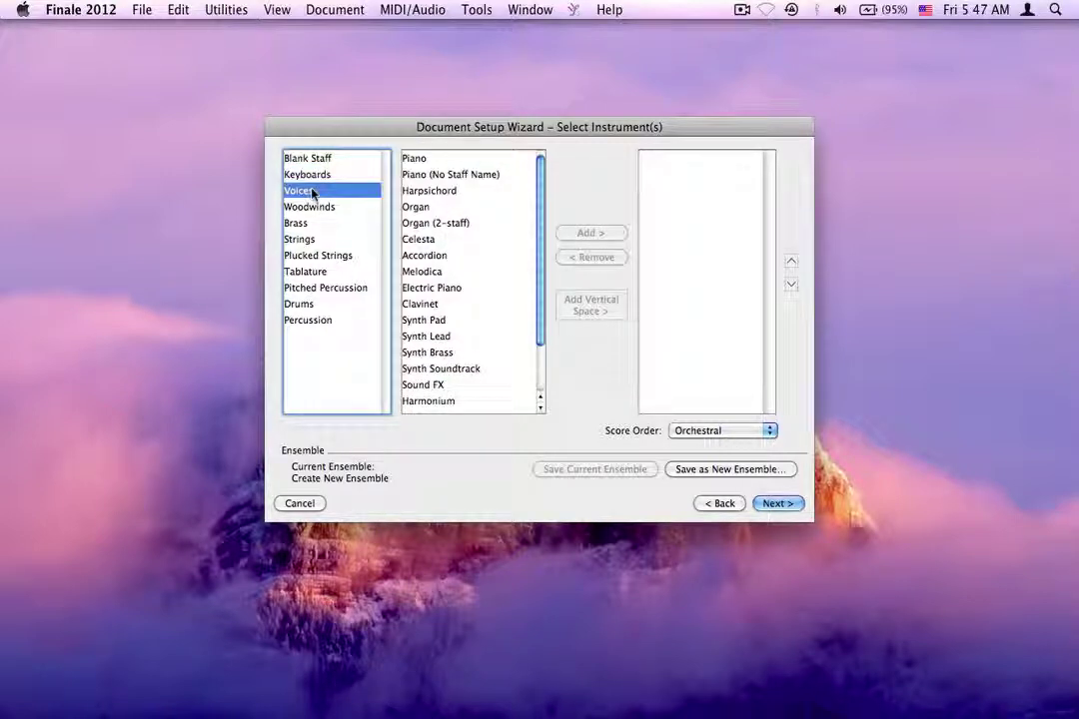
scroll(454, 212, down, 3)
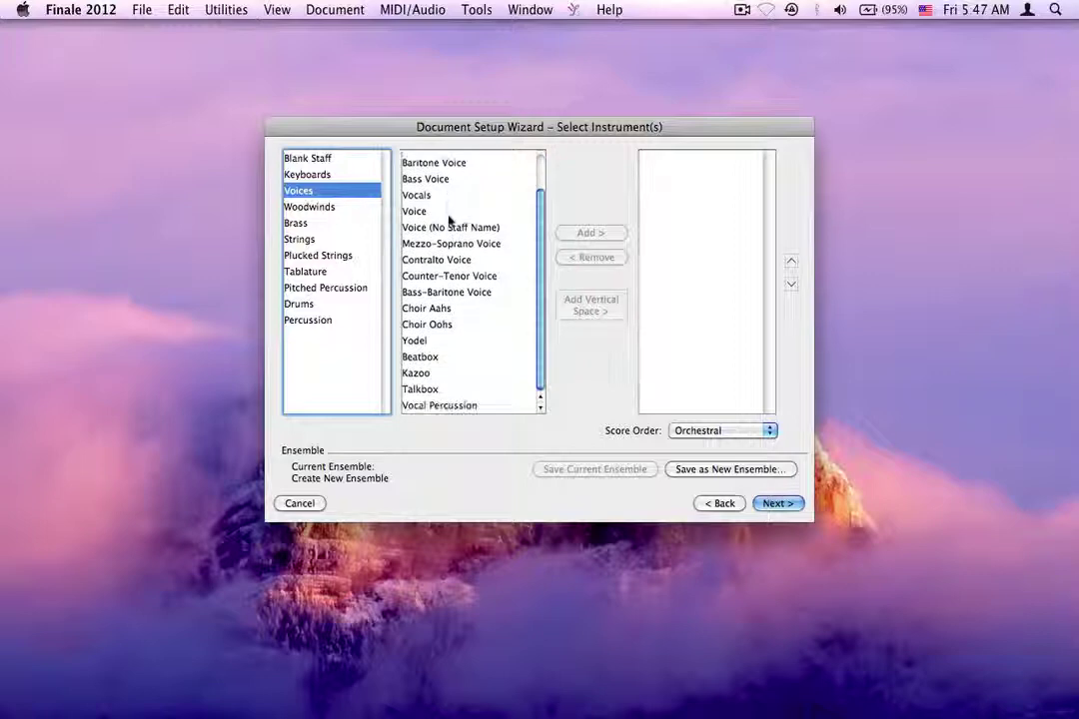
scroll(452, 222, up, 3)
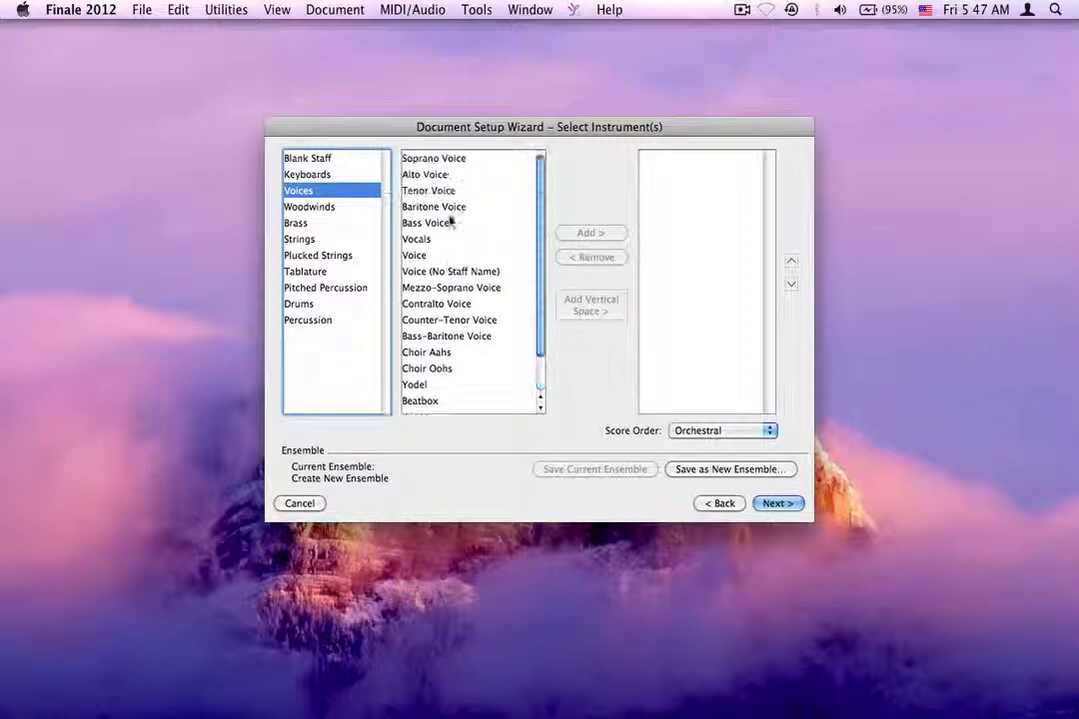
click(323, 208)
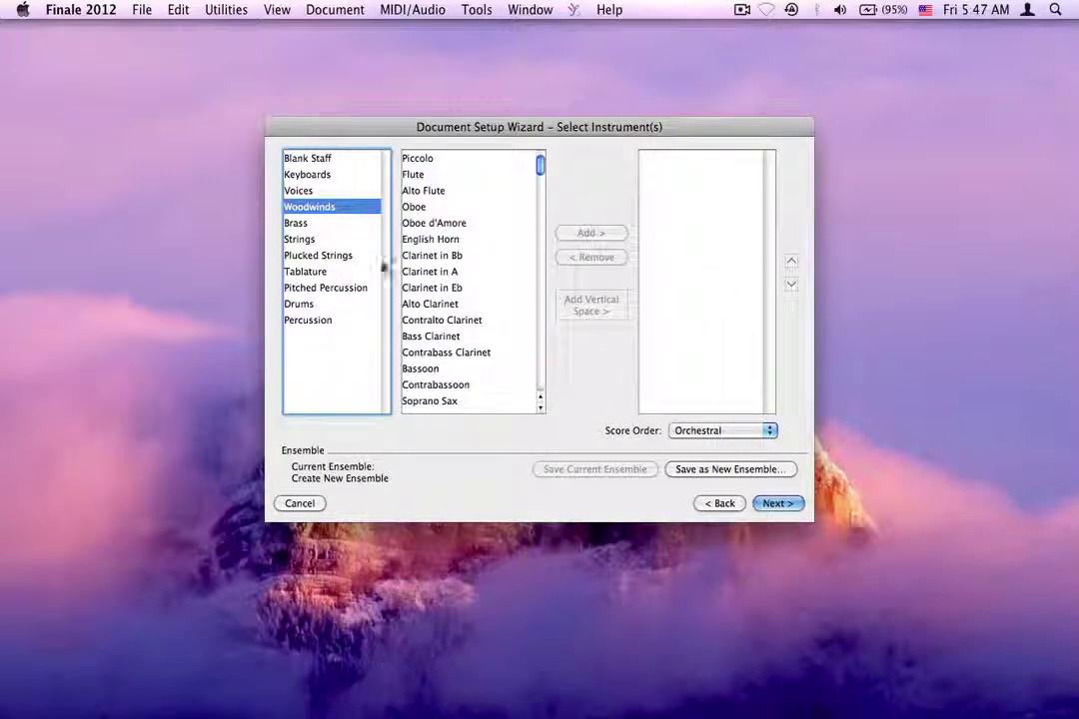
click(309, 226)
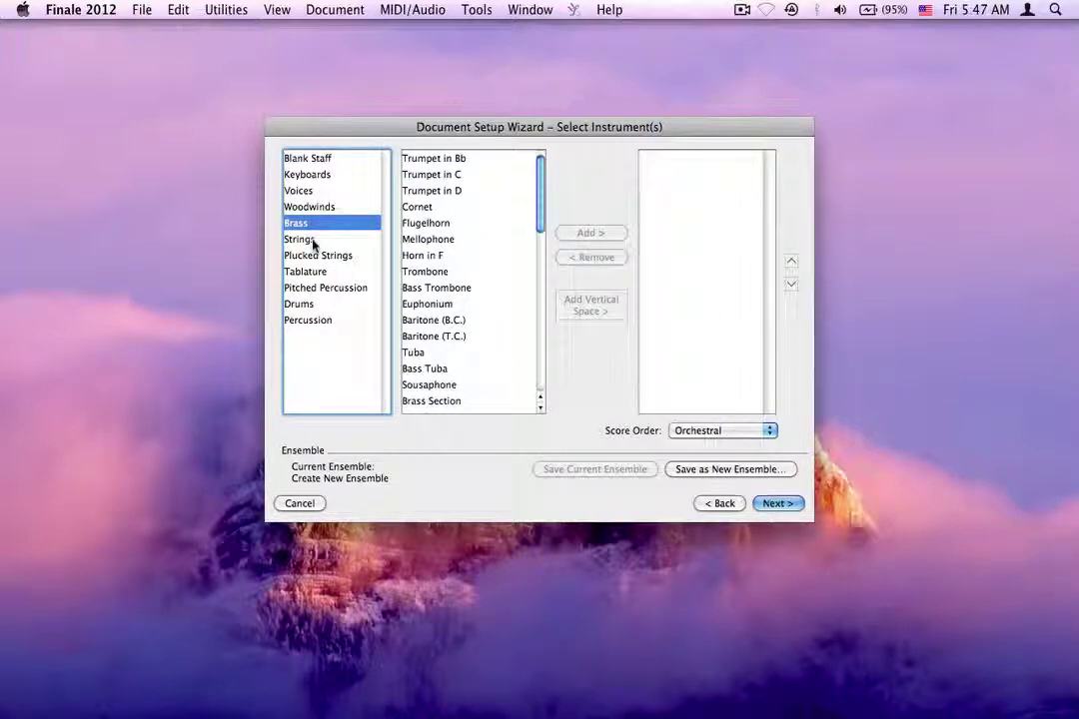
click(312, 240)
scroll(448, 228, down, 3)
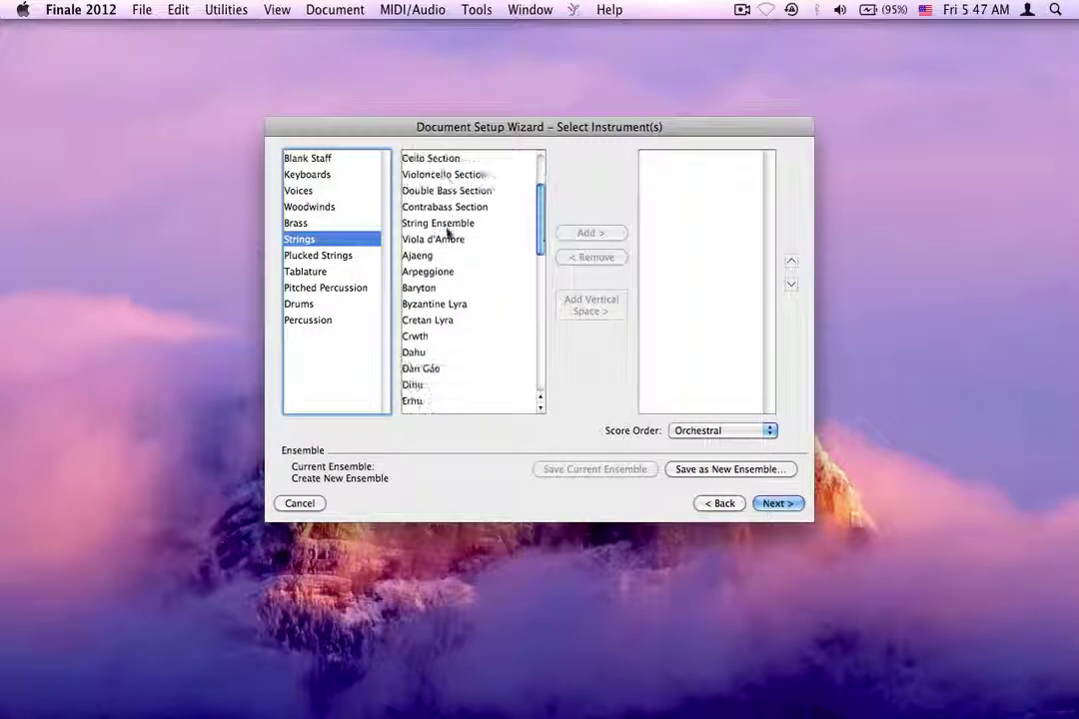
scroll(447, 232, down, 2)
scroll(440, 230, up, 5)
Step: Examine the instruments available in the Plucked Strings, Tablature, Pitched Percussion, Drums and Percussion families
click(320, 258)
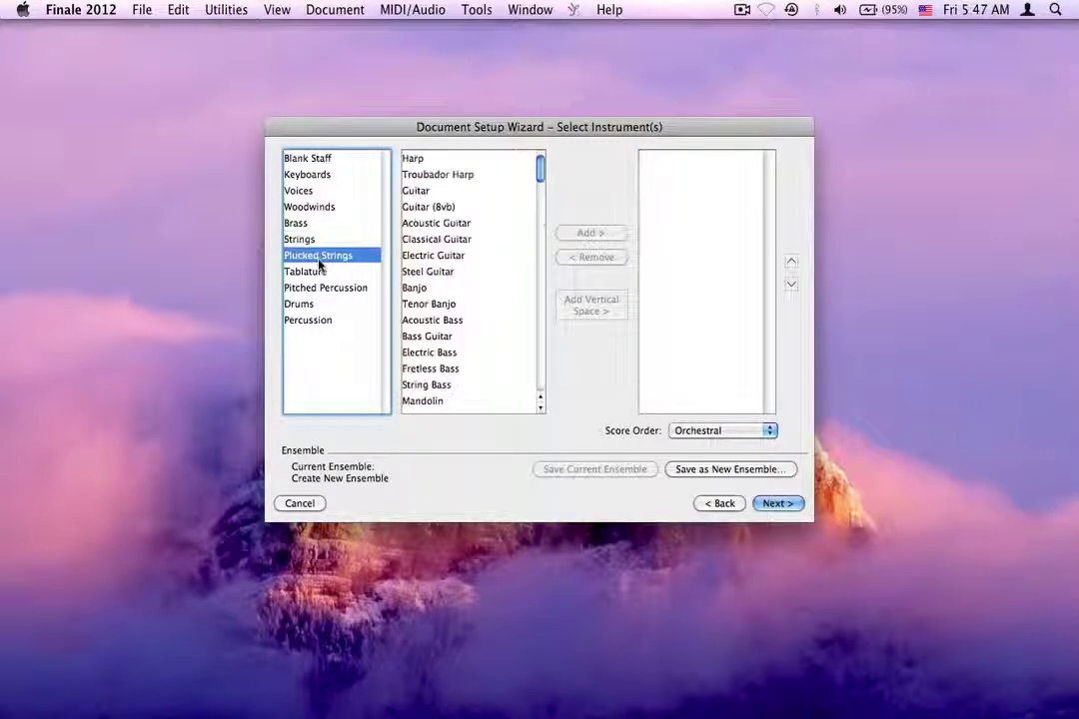
scroll(421, 239, down, 5)
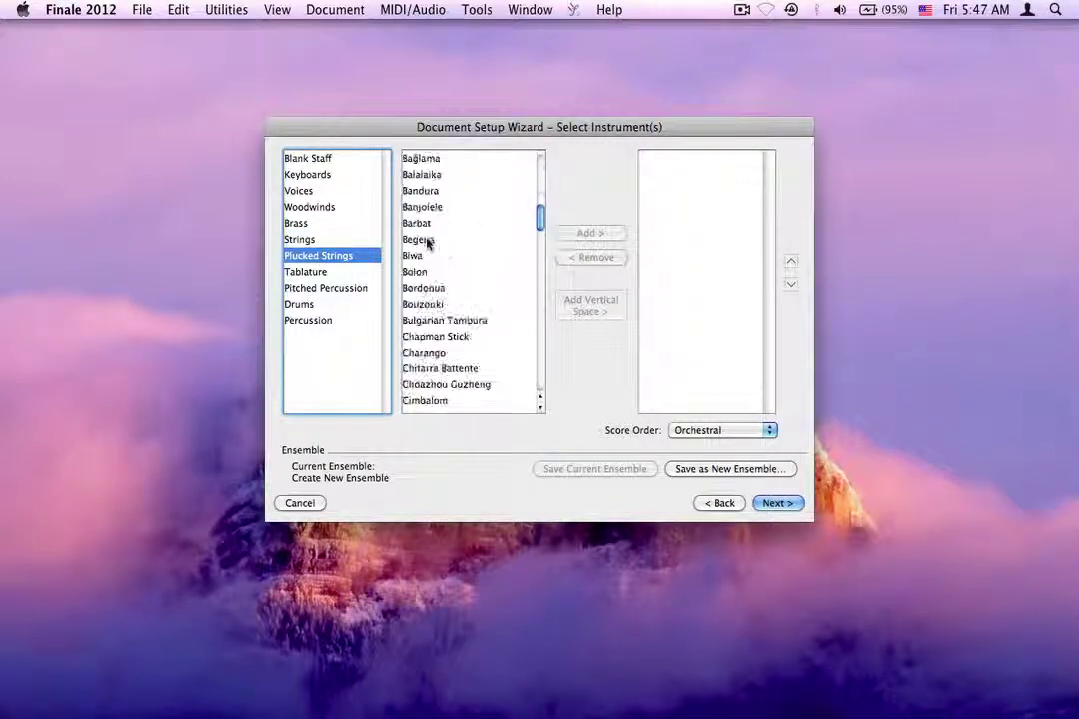
click(311, 273)
scroll(447, 228, down, 3)
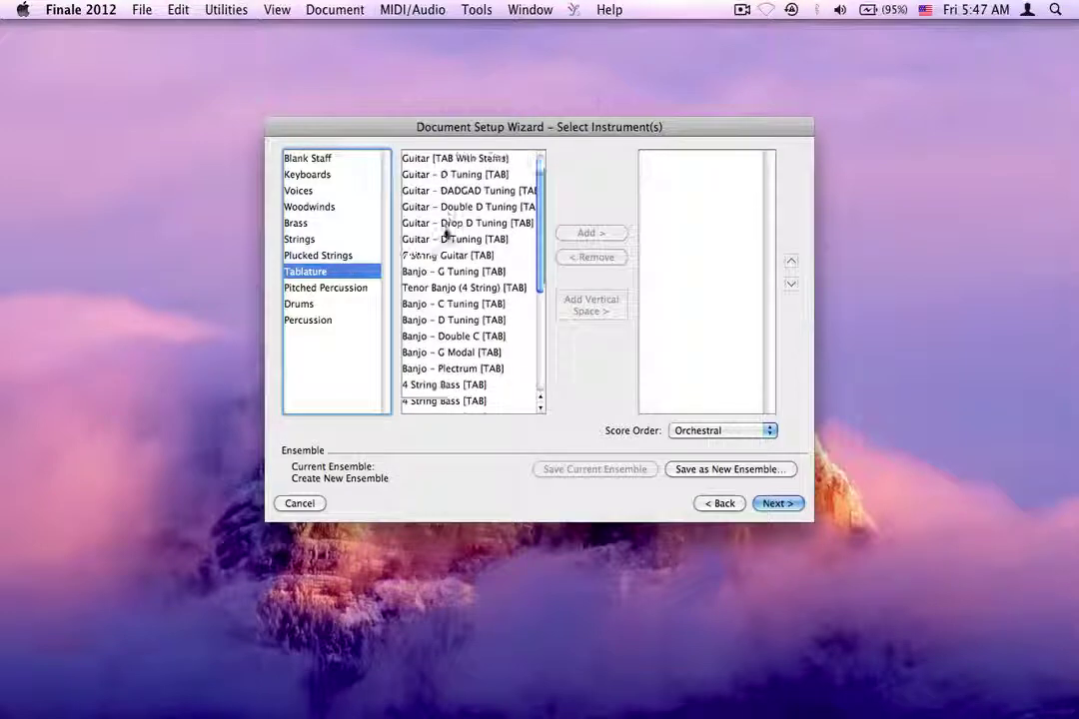
click(348, 289)
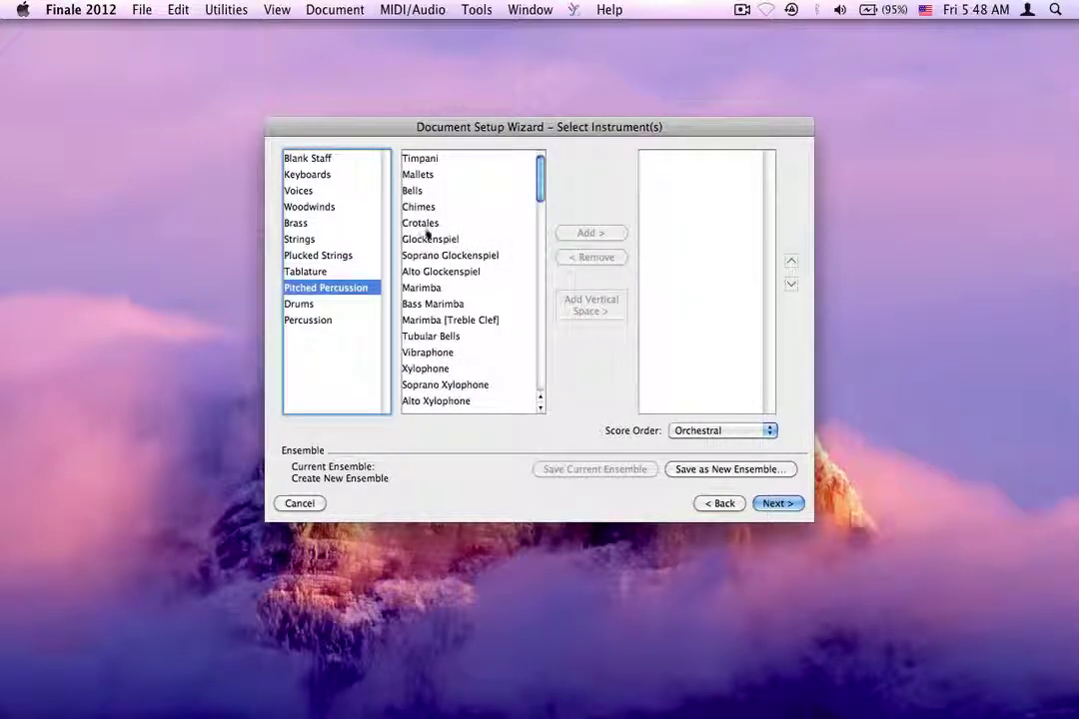
scroll(429, 238, down, 3)
scroll(430, 243, down, 1)
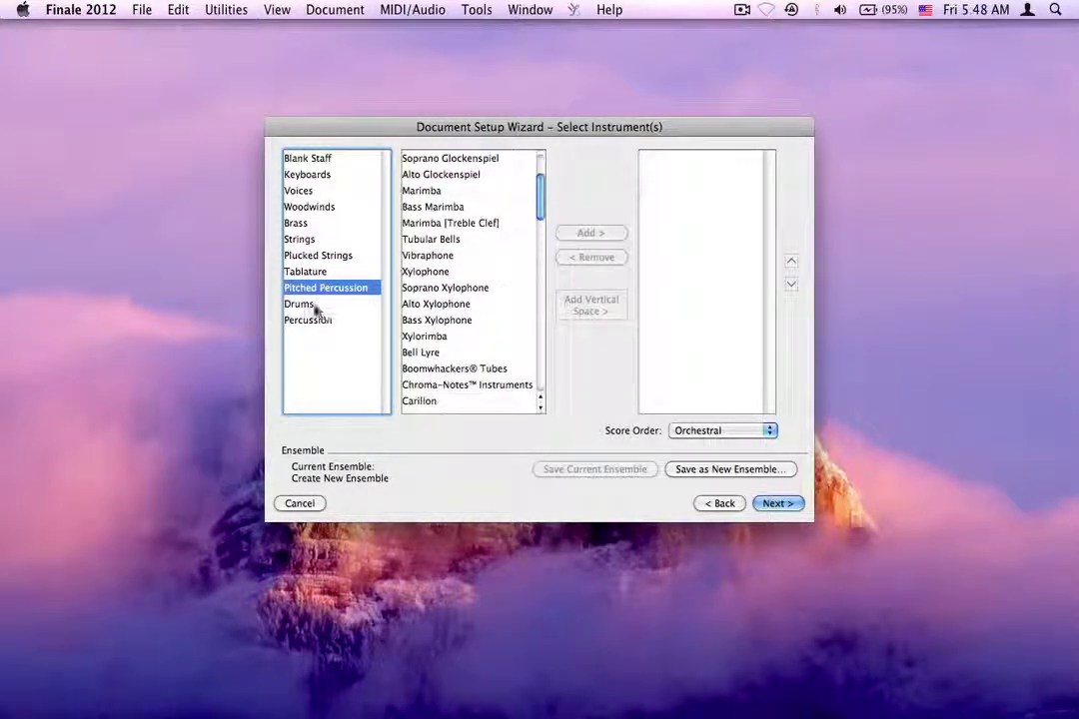
click(316, 305)
scroll(459, 230, down, 5)
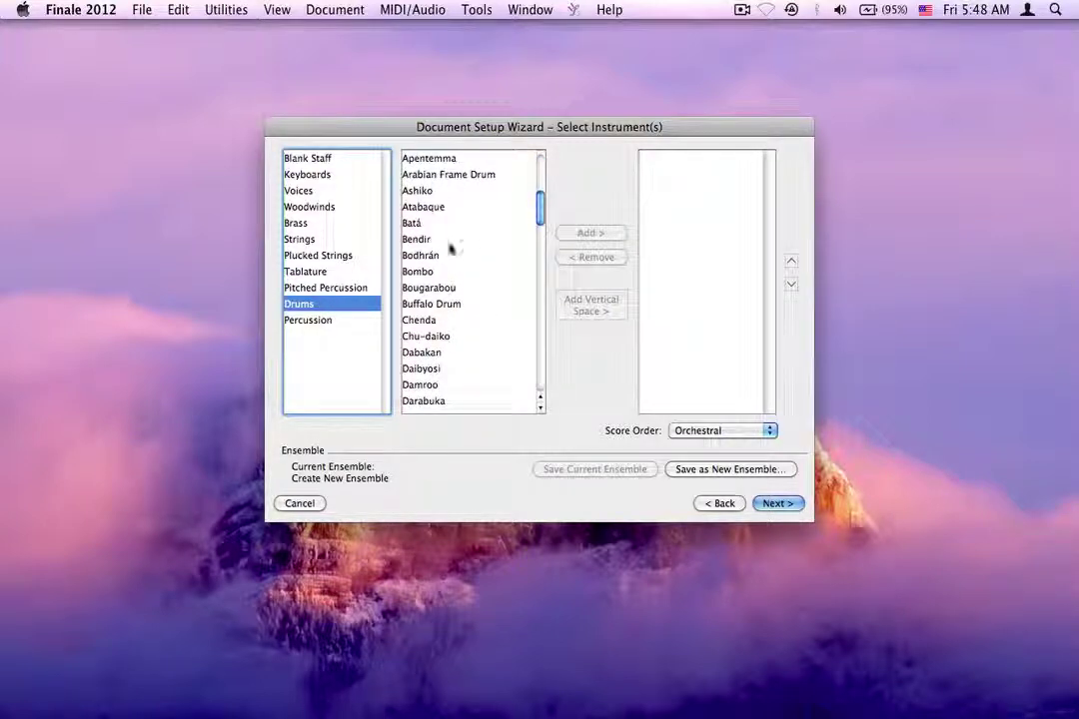
click(325, 321)
scroll(485, 238, down, 5)
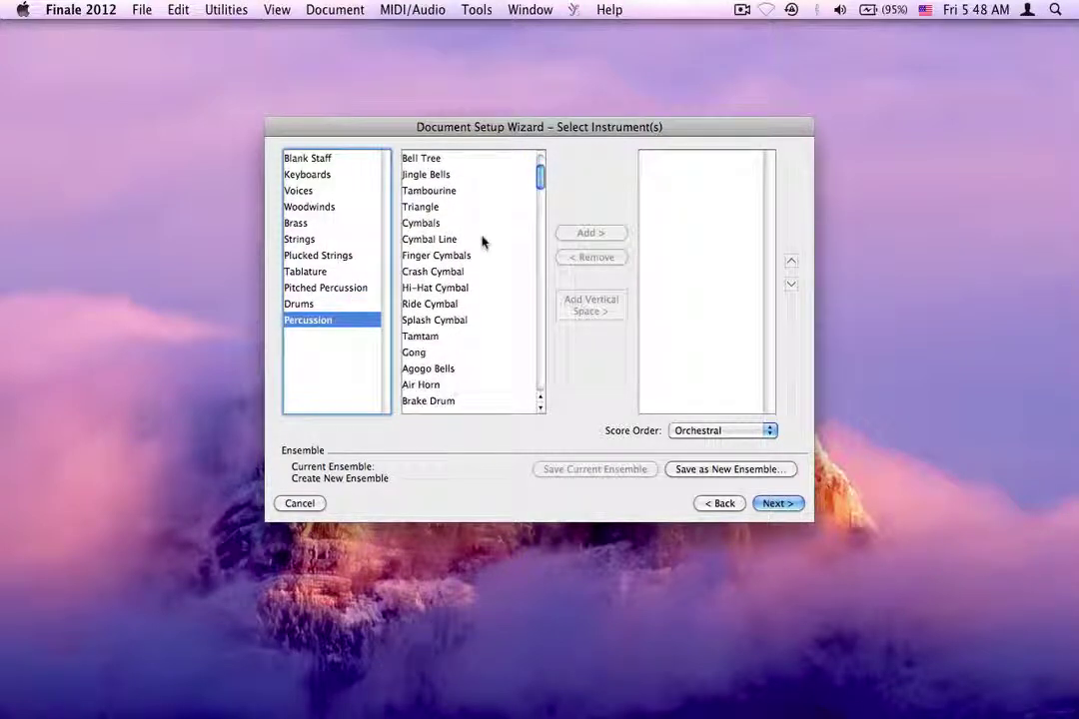
scroll(483, 242, up, 5)
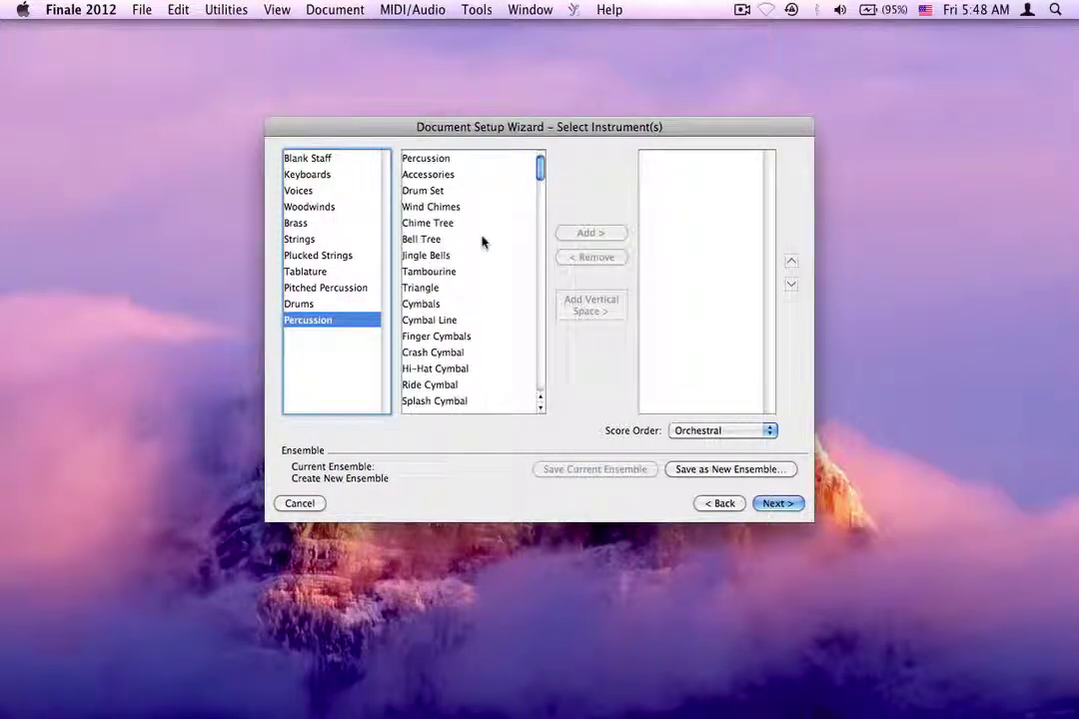
Step: Add Piano (No Staff Name) from the Keyboards family to the score
click(324, 176)
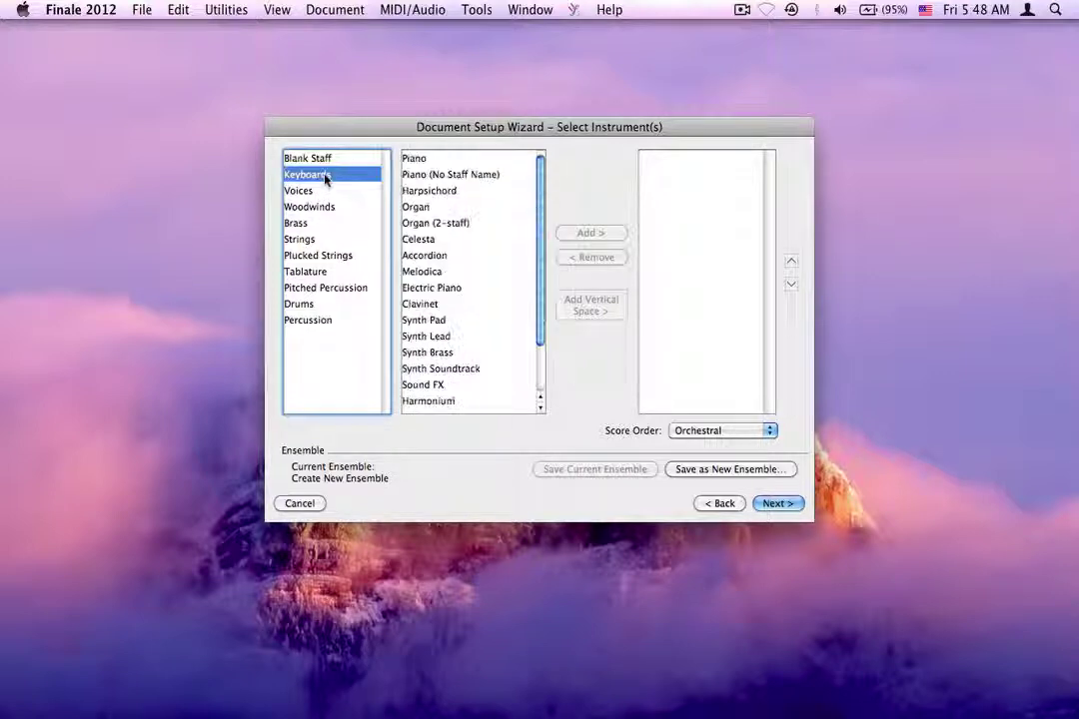
click(480, 175)
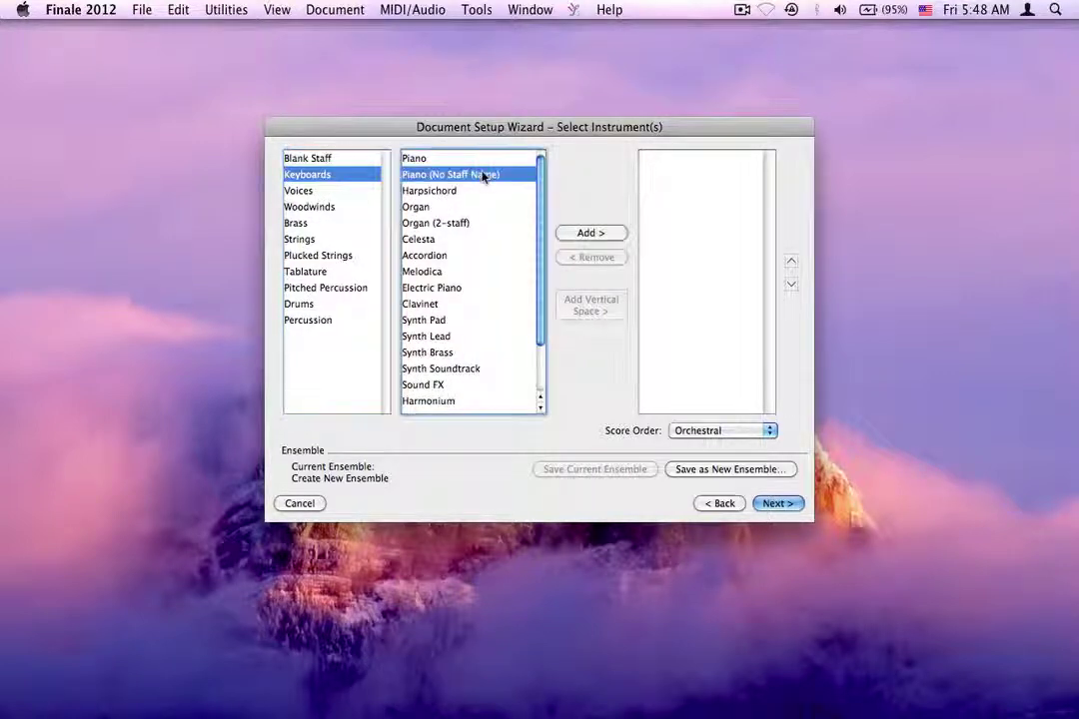
click(588, 234)
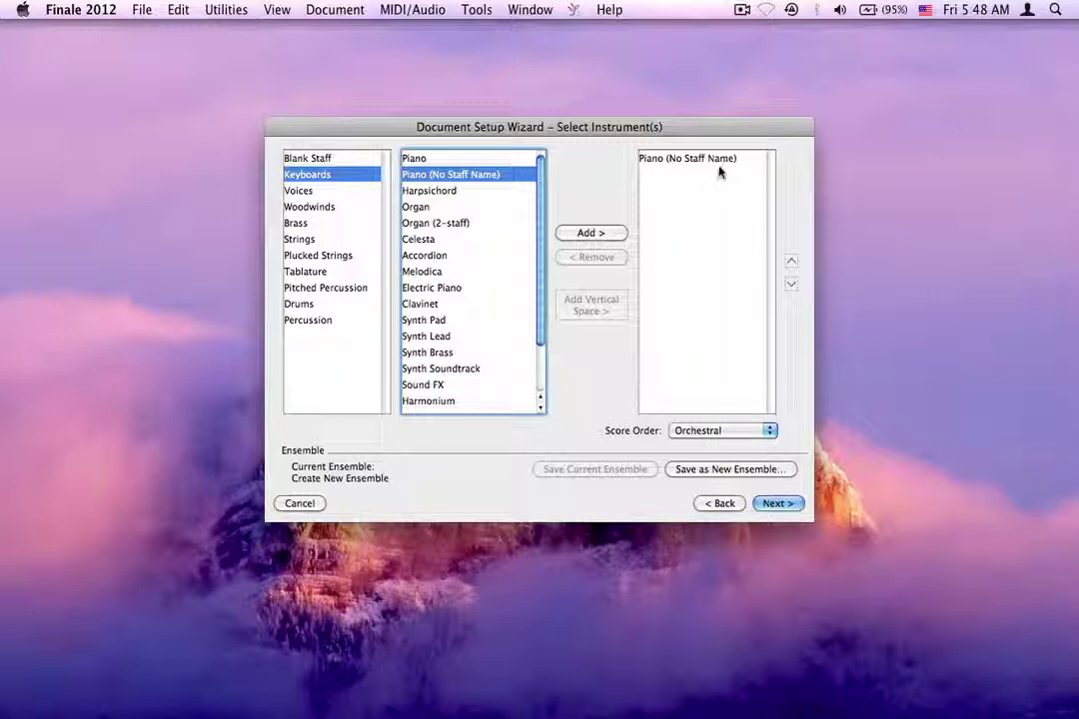
Step: Add Organ and Celesta to the score and move Organ to the top of the instrument order
double_click(416, 206)
double_click(419, 239)
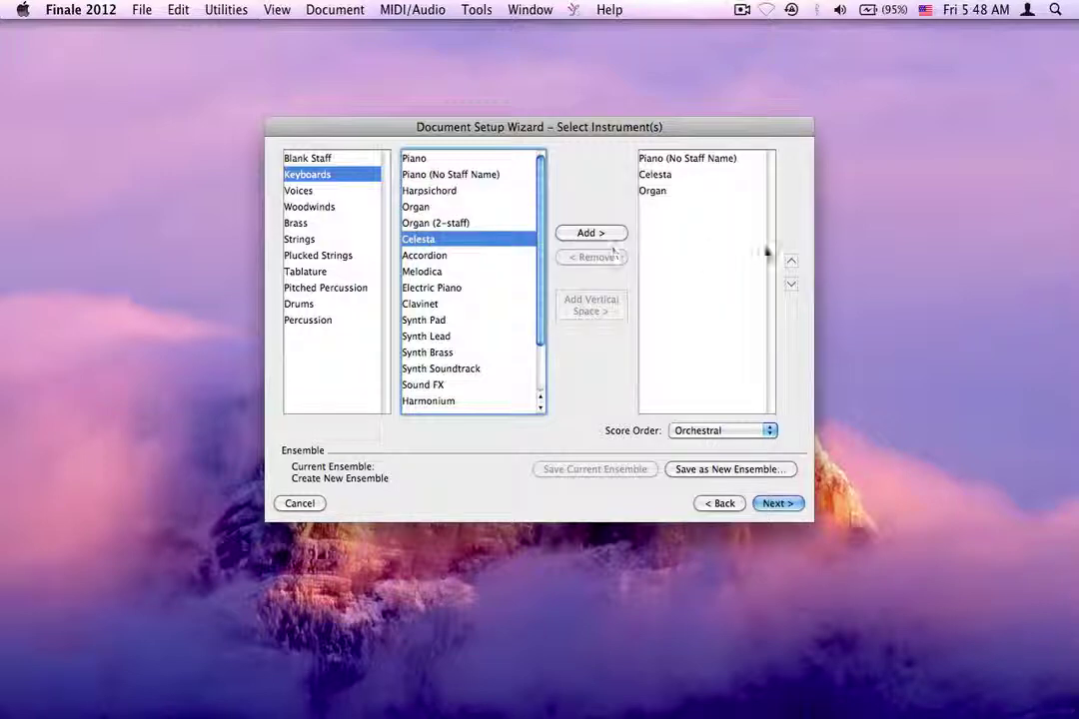
click(663, 192)
click(790, 259)
click(790, 258)
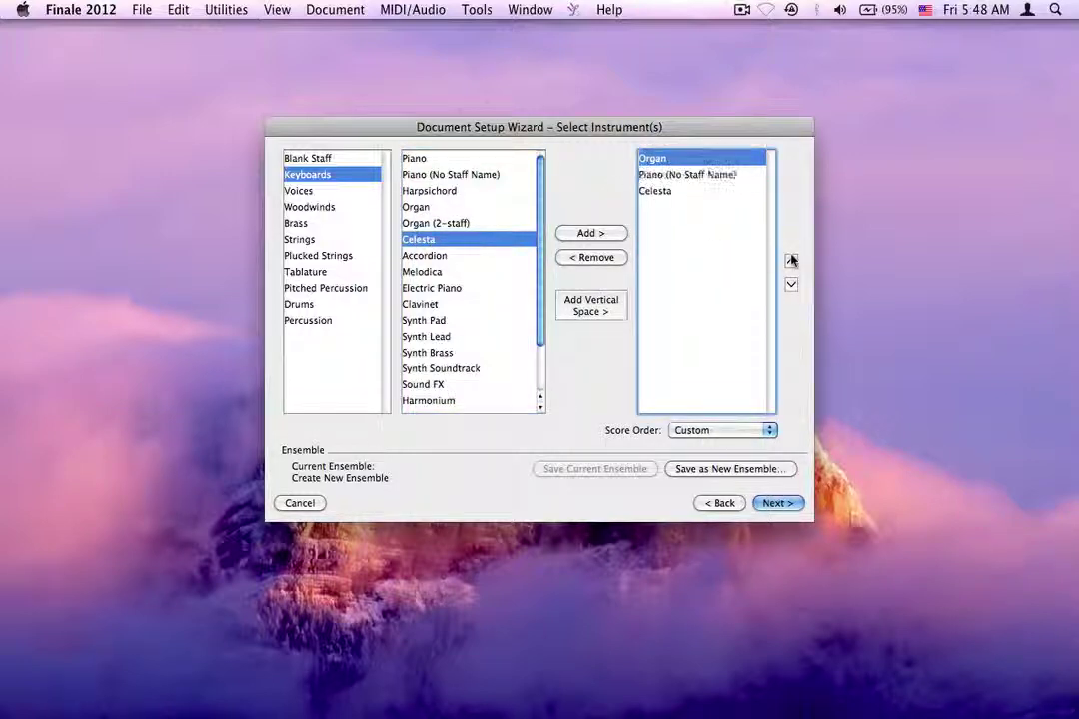
Step: Remove Organ and Celesta from the score's instruments, leaving only Piano (No Staff Name)
click(591, 257)
click(668, 176)
click(604, 255)
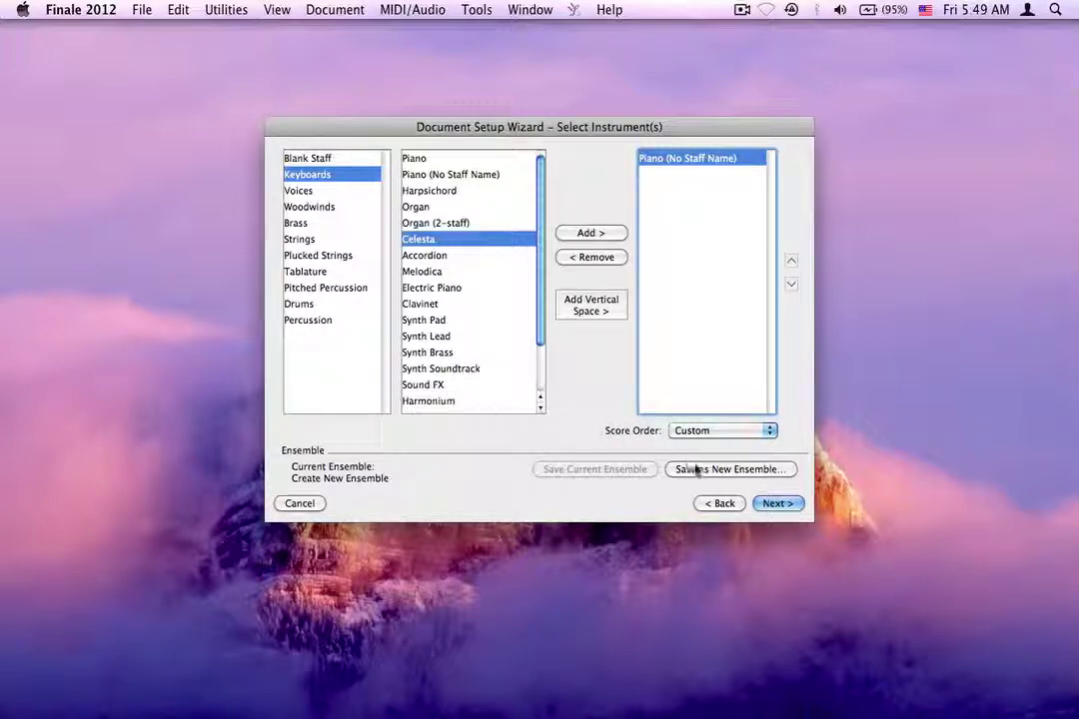
Step: Enter the score title Wir Christenleut and the composer BACH, and continue to the score settings
click(777, 504)
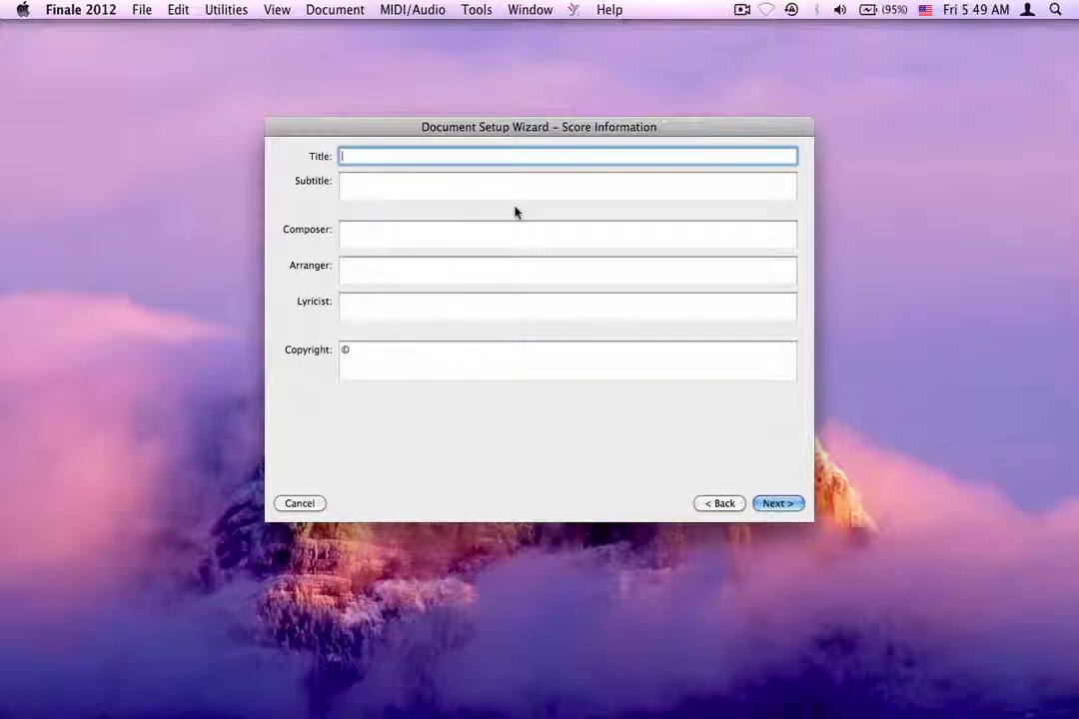
text(Wir Christenleut)
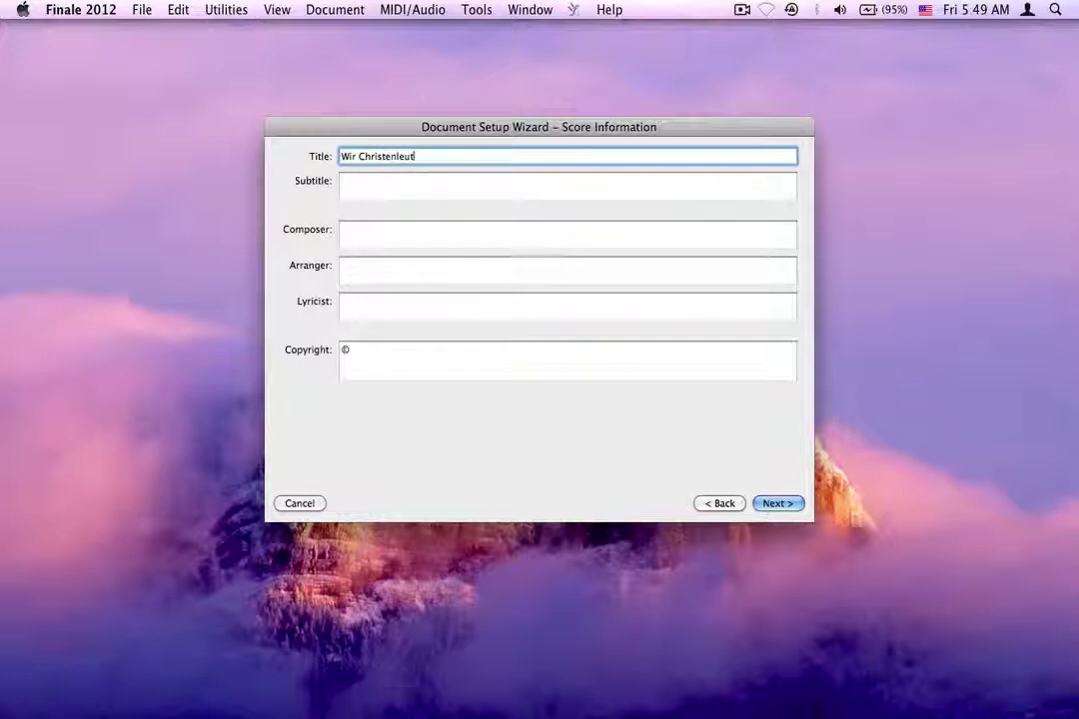
click(510, 232)
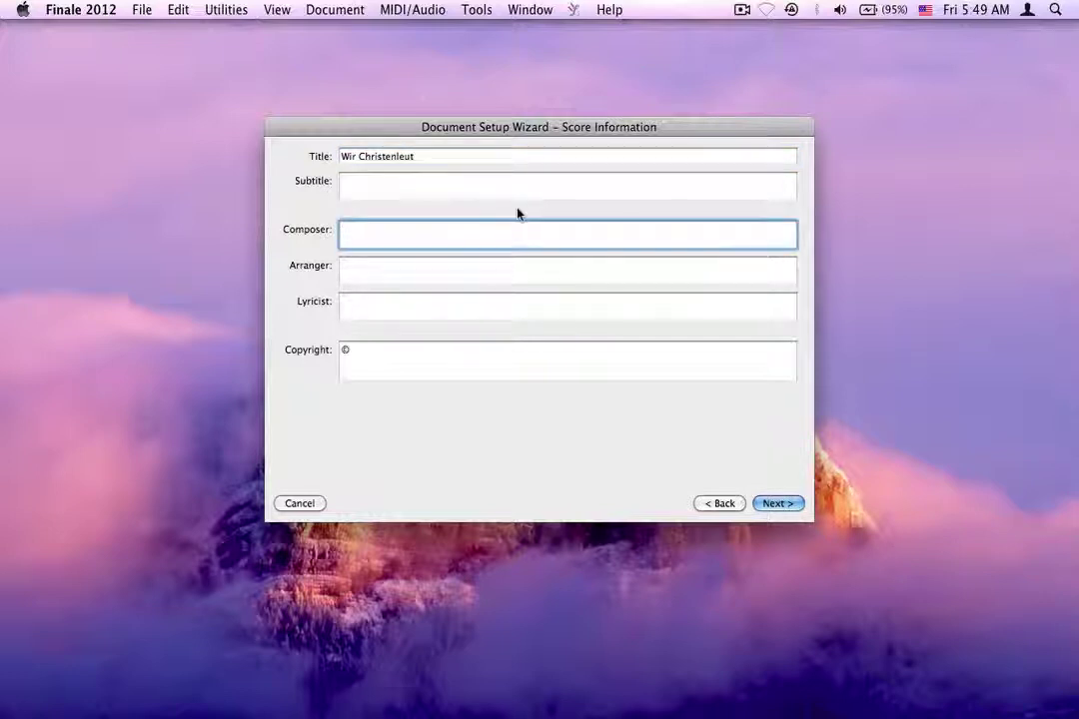
text(BACH)
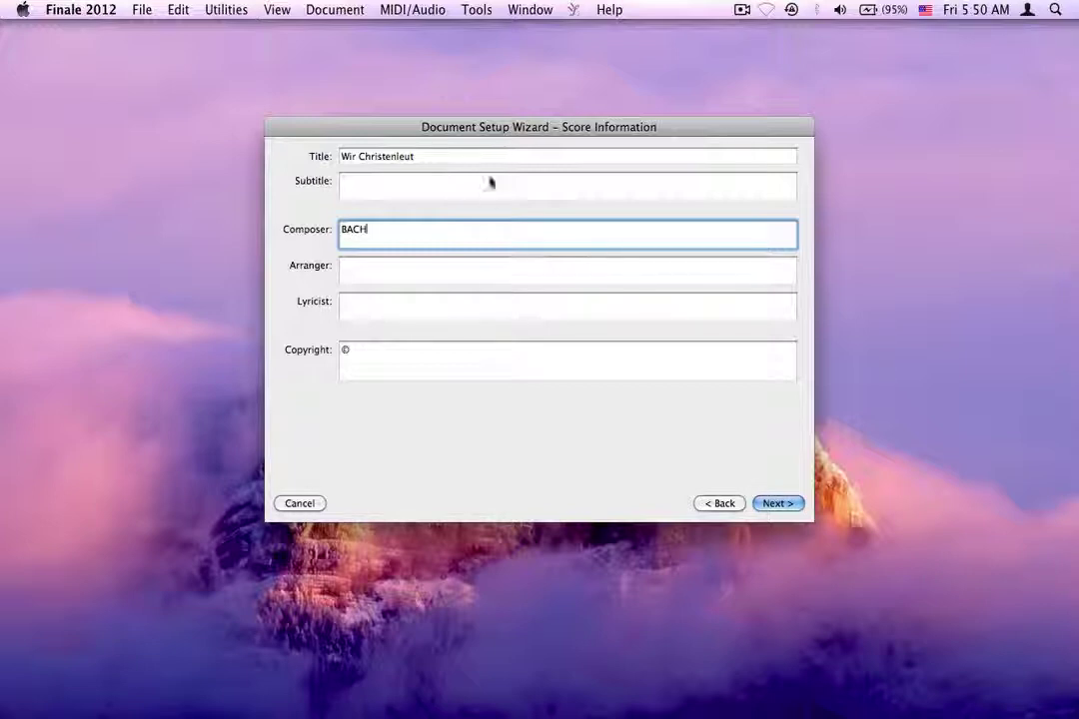
click(783, 507)
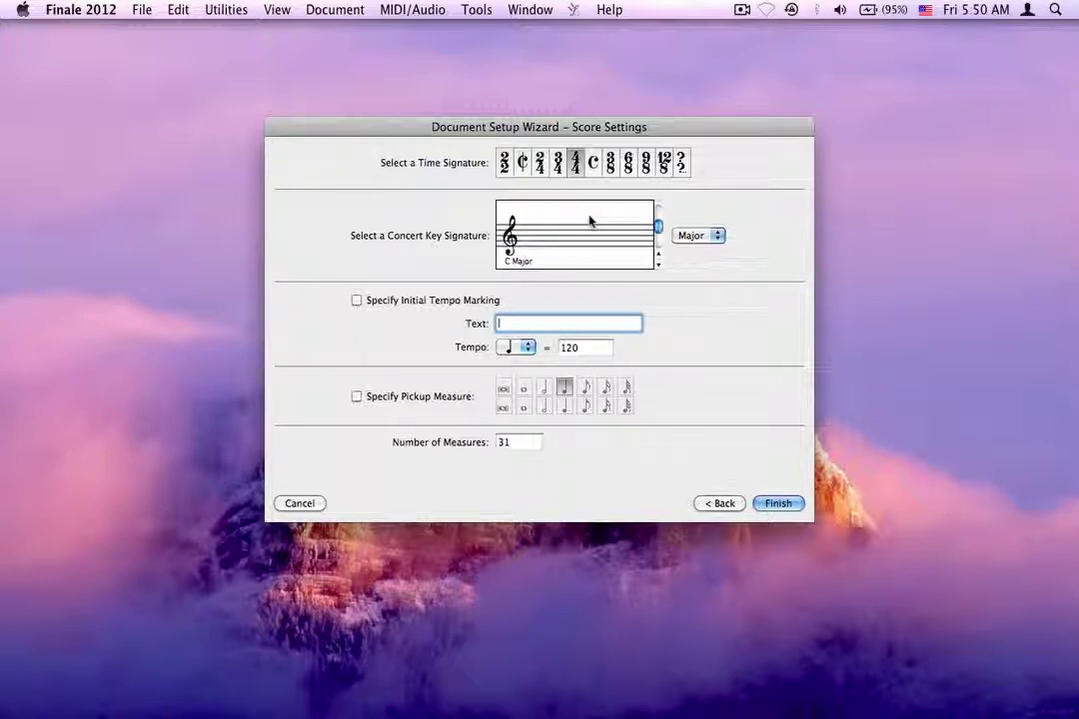
Step: Set the score's concert key signature to A Major
click(658, 249)
click(658, 247)
click(659, 244)
Step: Try the Minor mode for the three-sharp key signature and restore it to Major
click(717, 240)
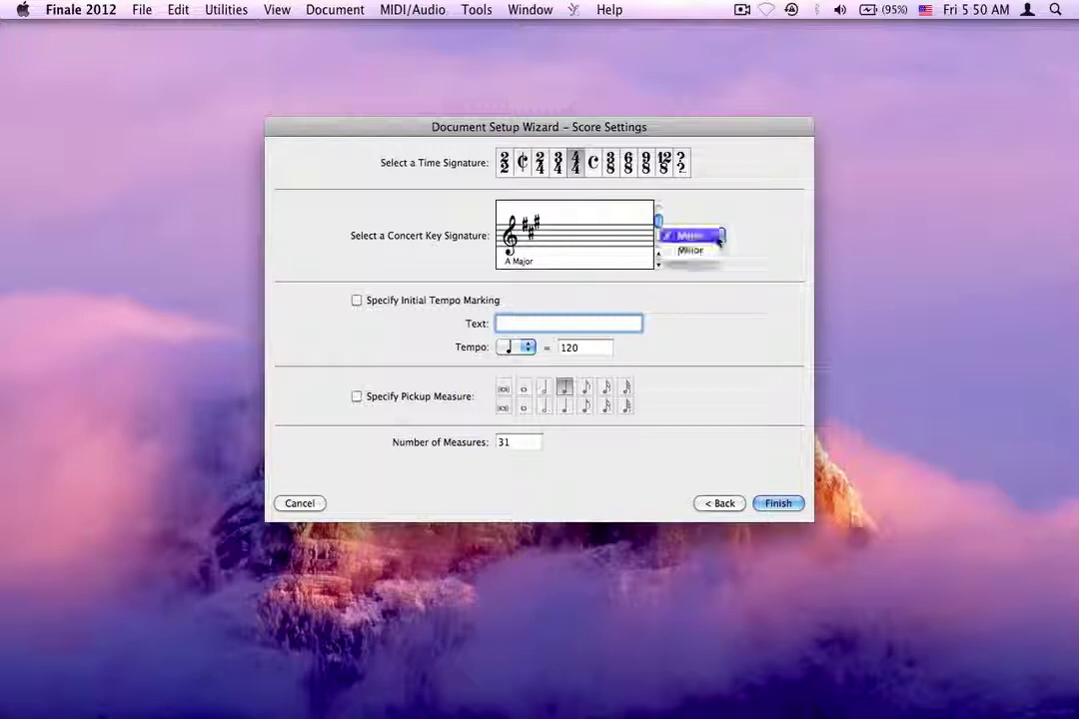
click(700, 250)
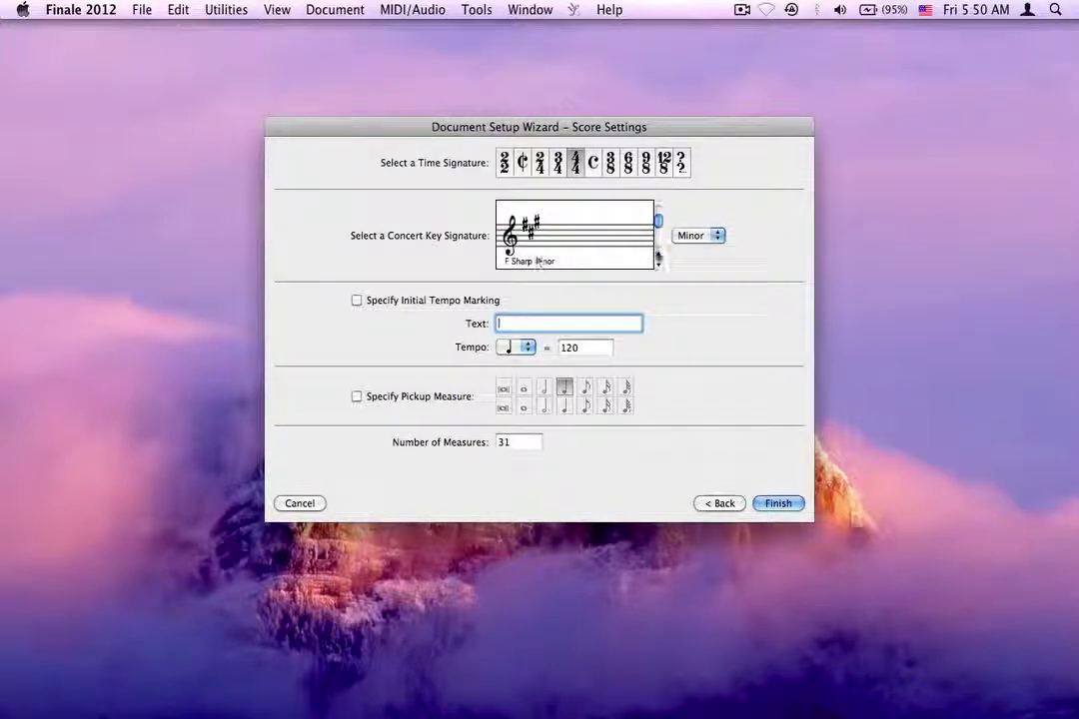
click(716, 236)
click(708, 221)
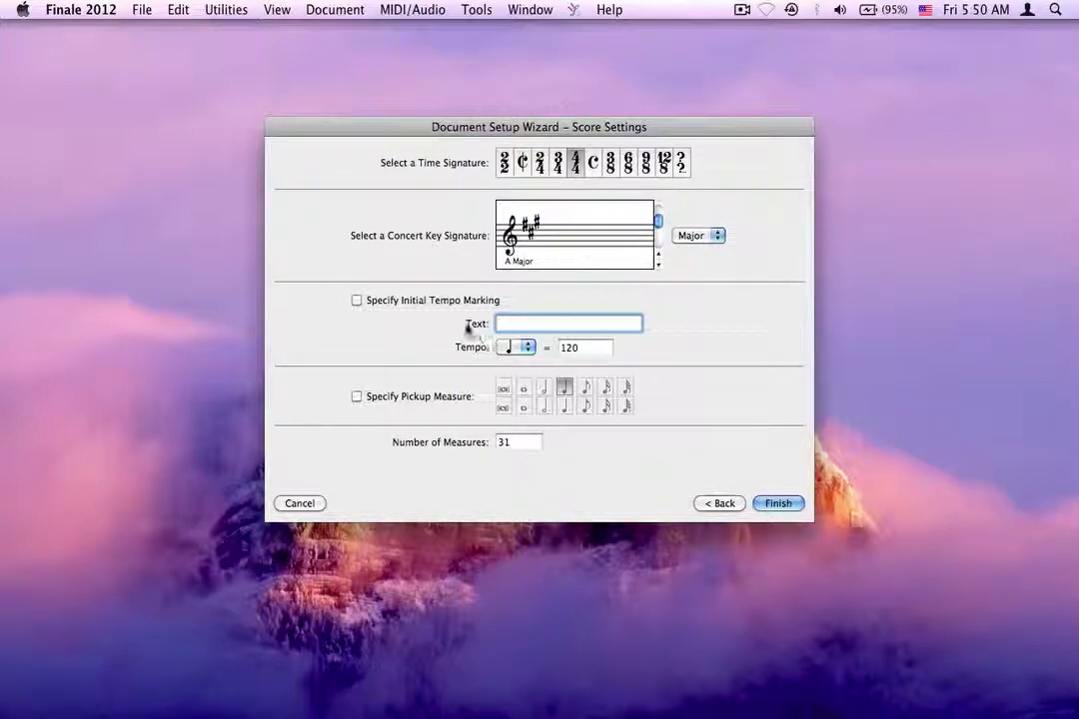
Step: Specify an initial tempo marking with the text Andante and a quarter-note tempo of 72
click(357, 301)
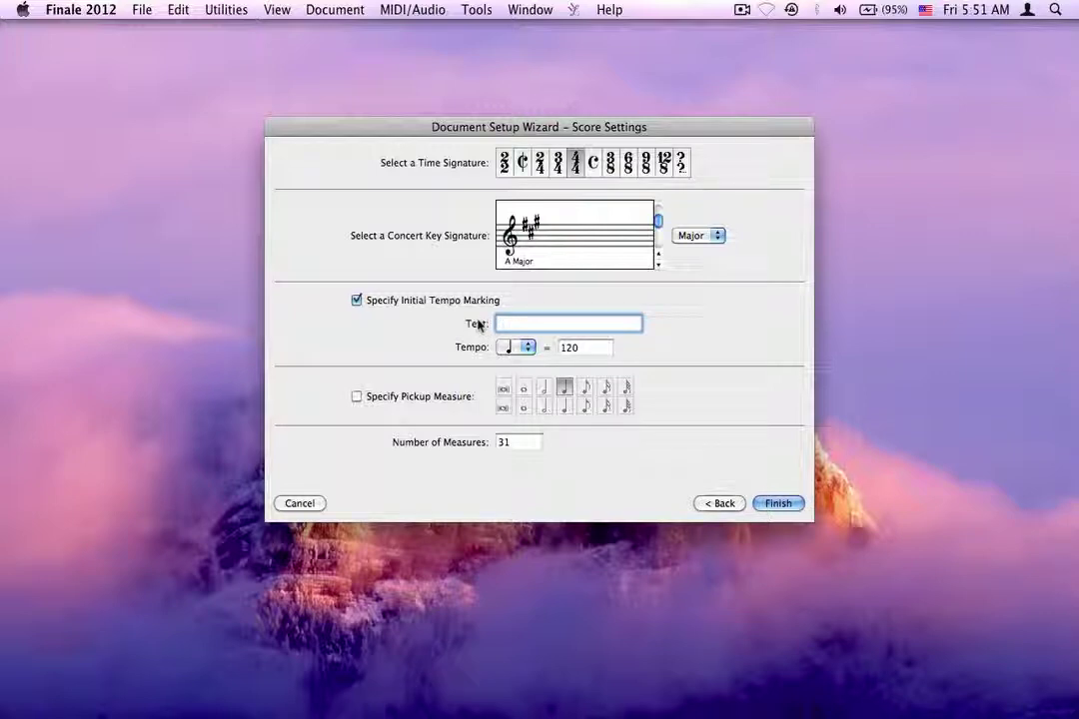
text(Andante)
double_click(573, 348)
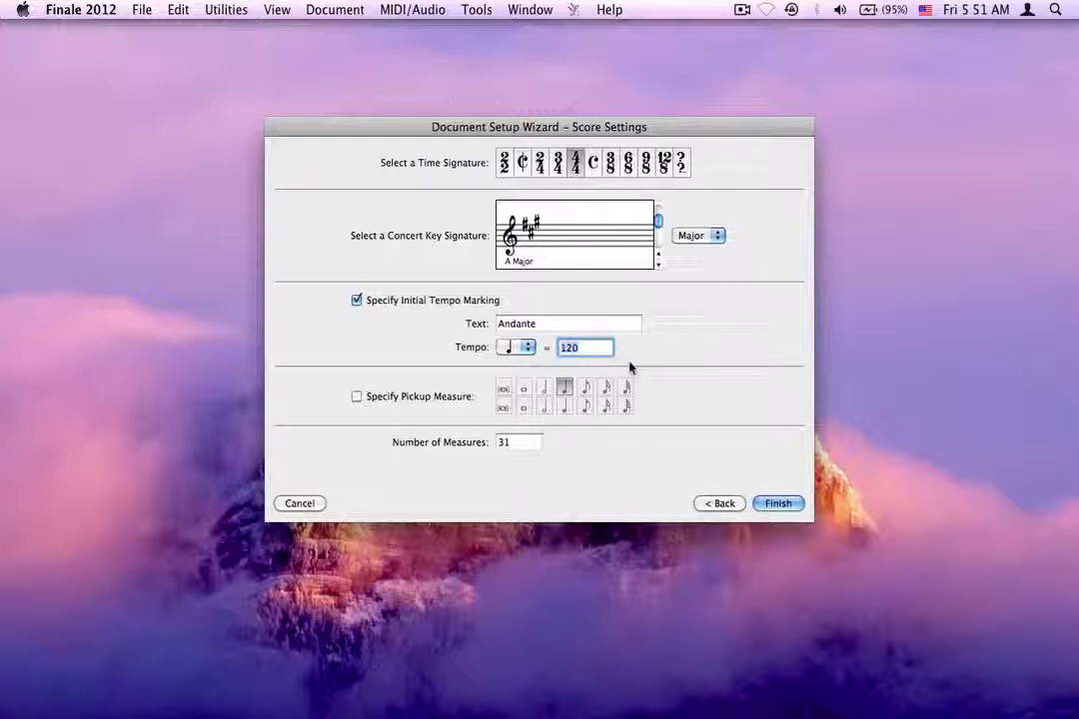
text(72)
Step: Specify a quarter-note pickup measure, set the number of measures to 5, and finish the document setup
click(401, 399)
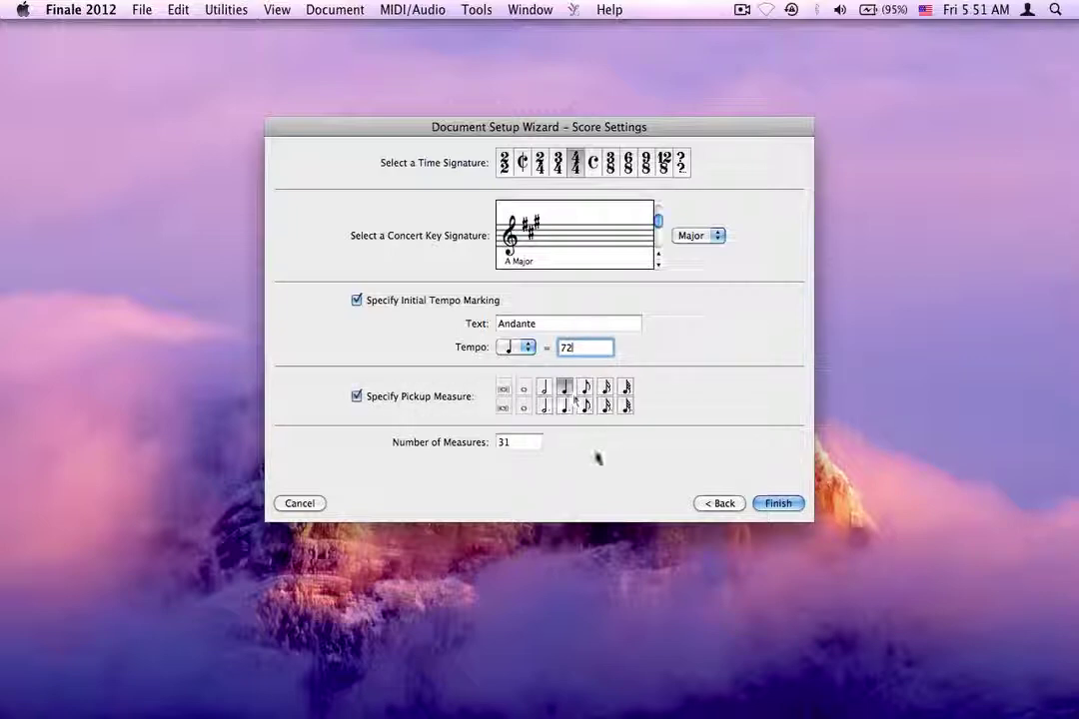
click(517, 441)
double_click(516, 442)
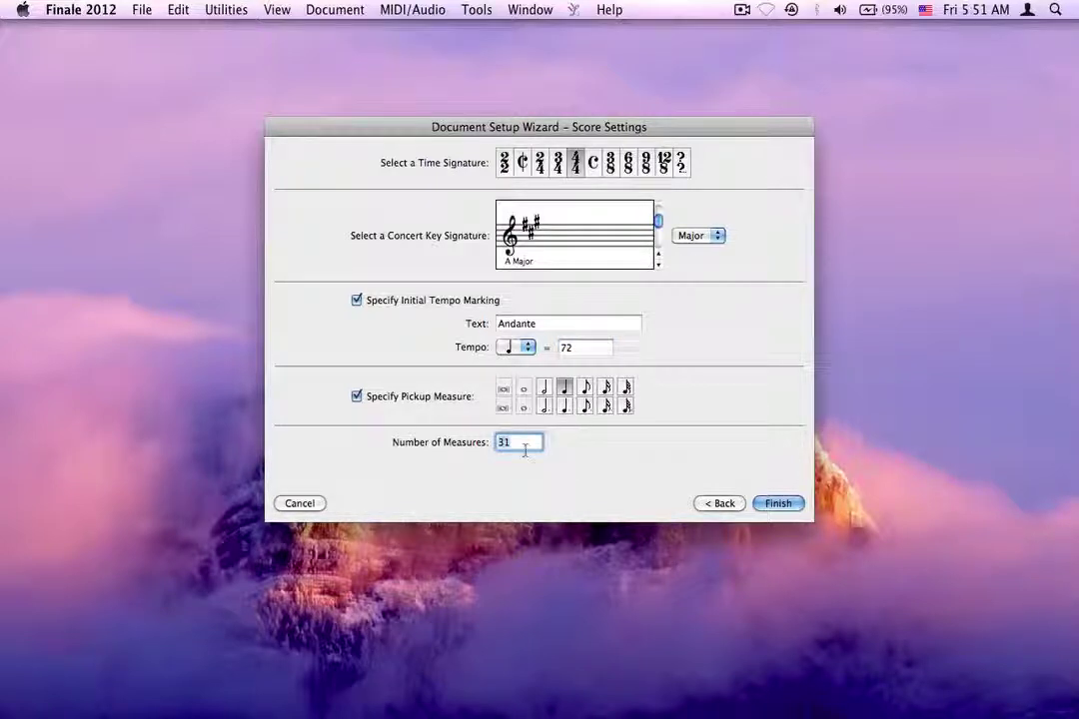
text(5)
click(777, 504)
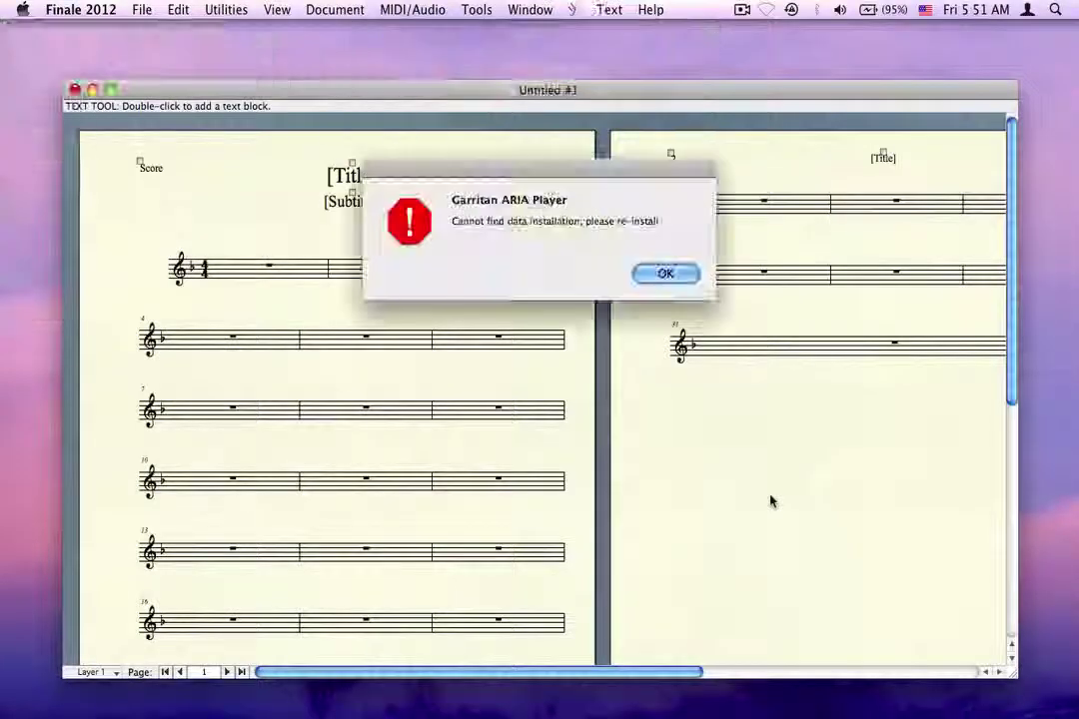